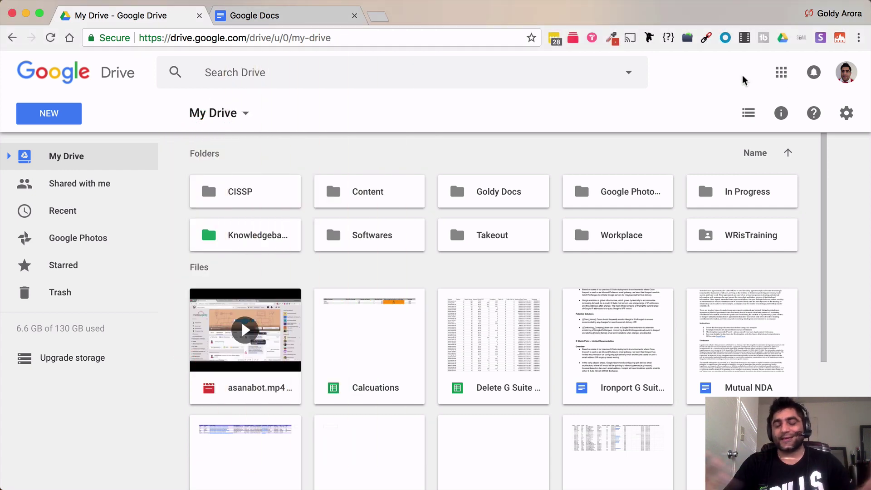
Open Google Docs in a new tab from Google Drive's apps grid.
click(781, 72)
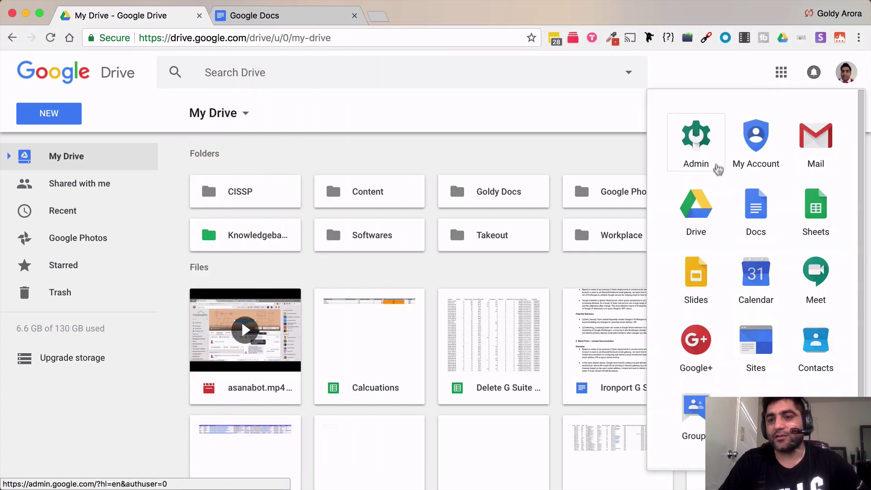
click(755, 206)
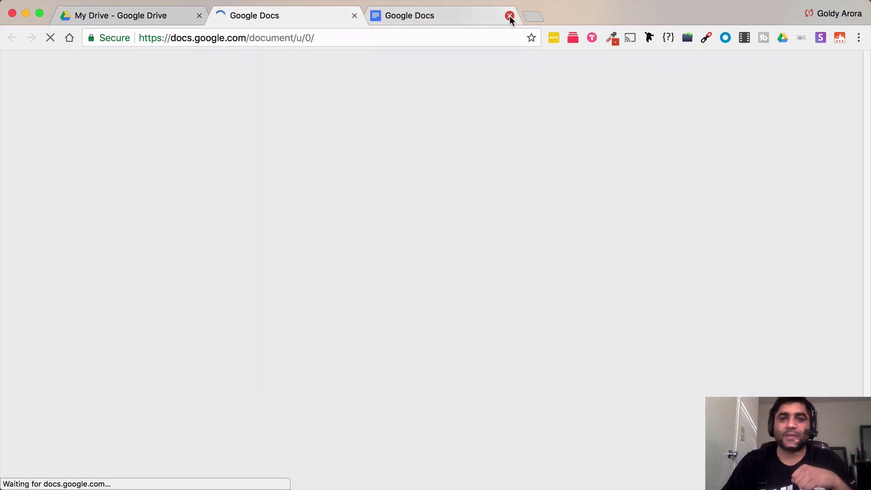
Close the duplicate Docs tab and browse the template gallery's Work, Sales and Legal sections.
click(509, 15)
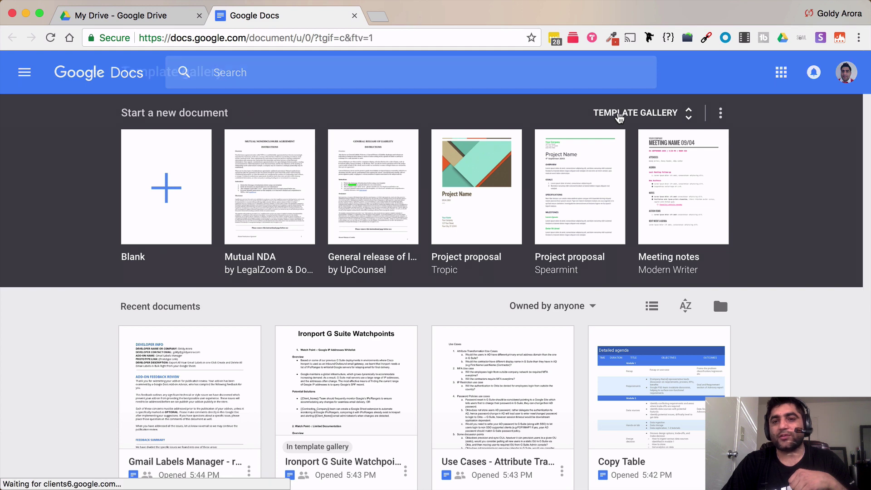
click(620, 113)
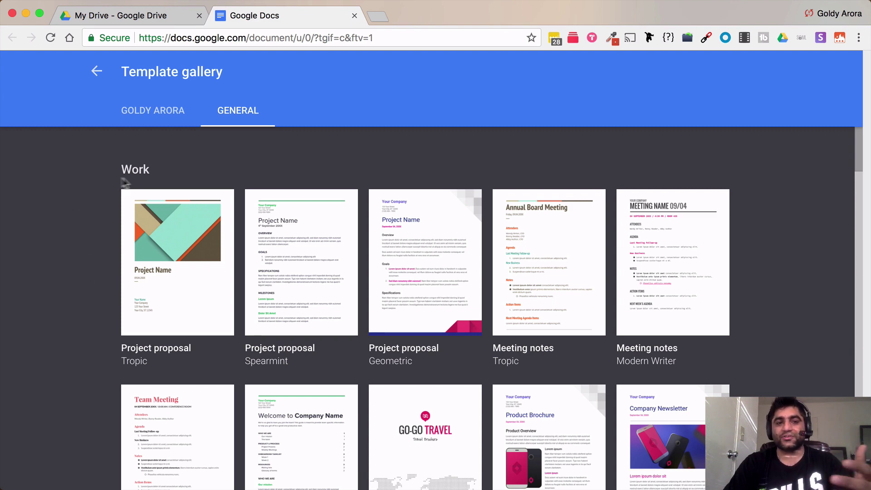
scroll(92, 305, down, 3)
scroll(92, 305, down, 10)
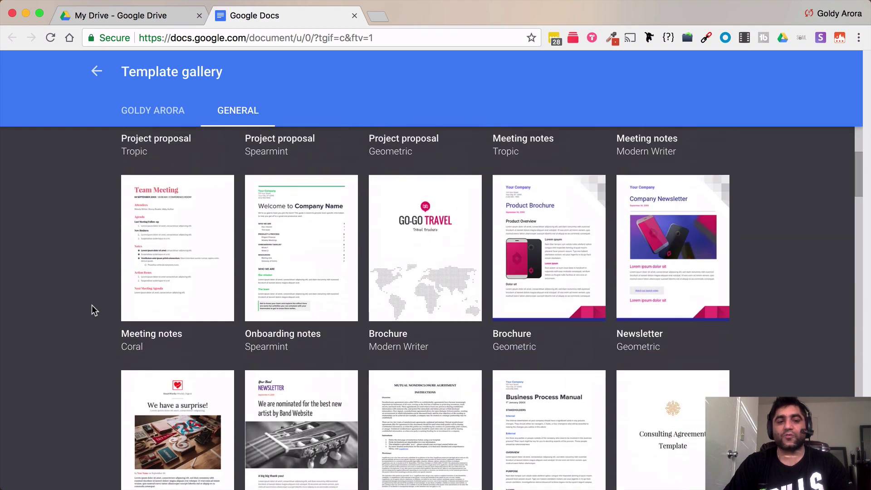
scroll(91, 305, down, 2)
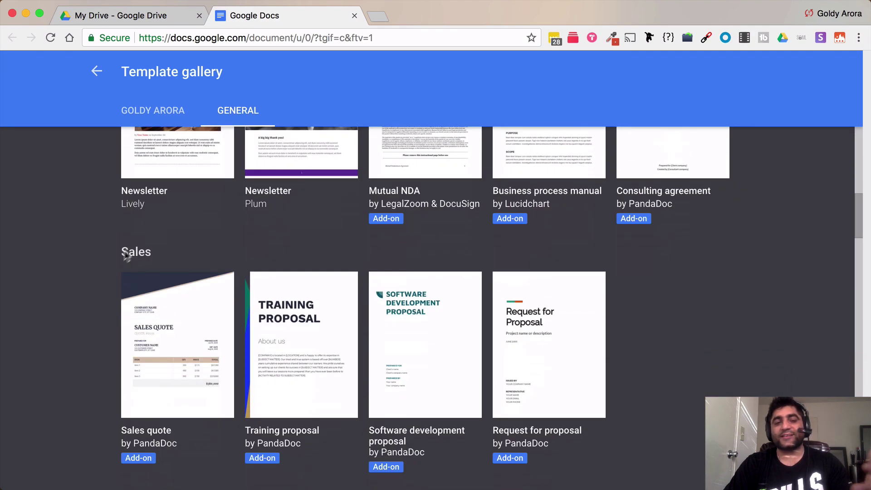
scroll(110, 337, down, 2)
scroll(110, 338, down, 4)
scroll(110, 343, down, 2)
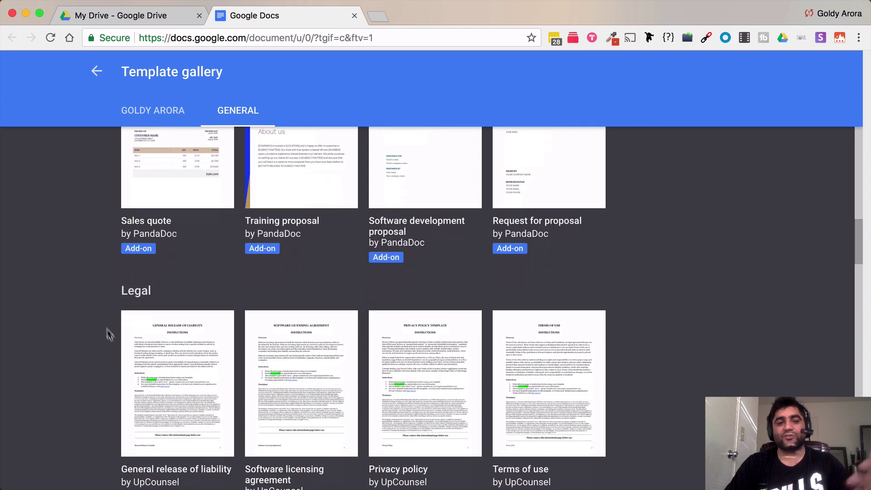
scroll(123, 303, up, 10)
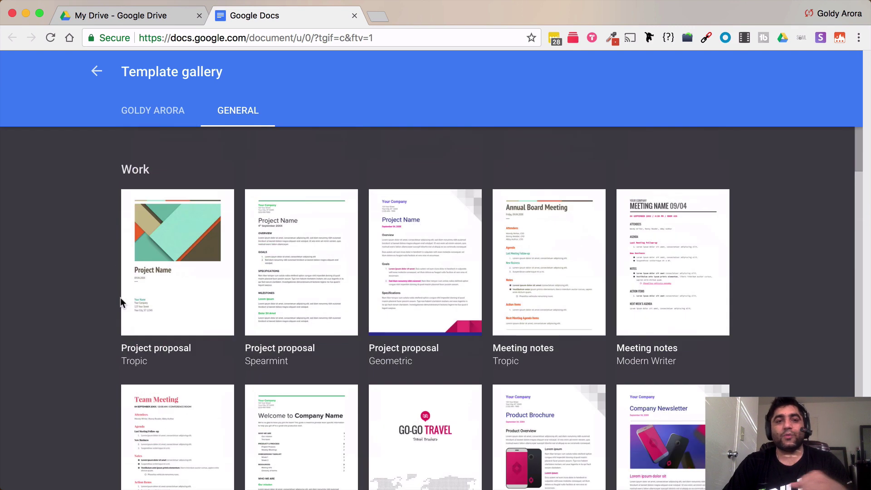
View the organisation's template category holding Ironport G Suite Watchpoints, then go back to Docs home.
click(140, 116)
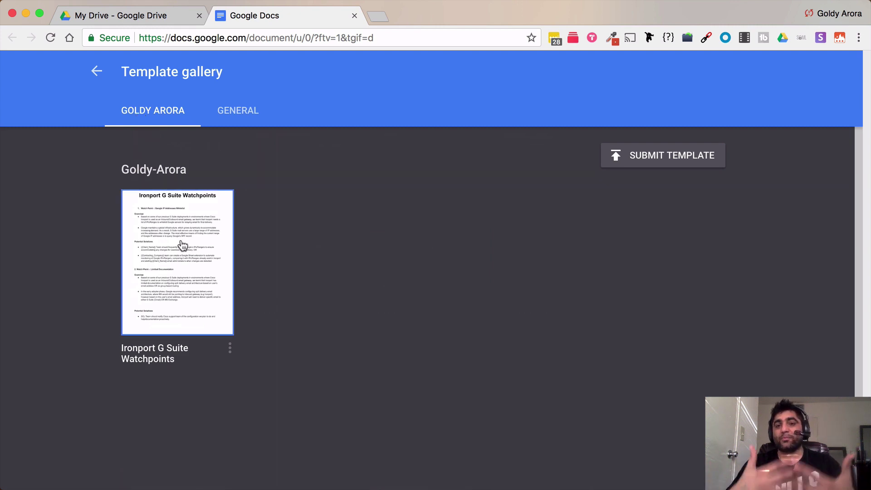
click(96, 71)
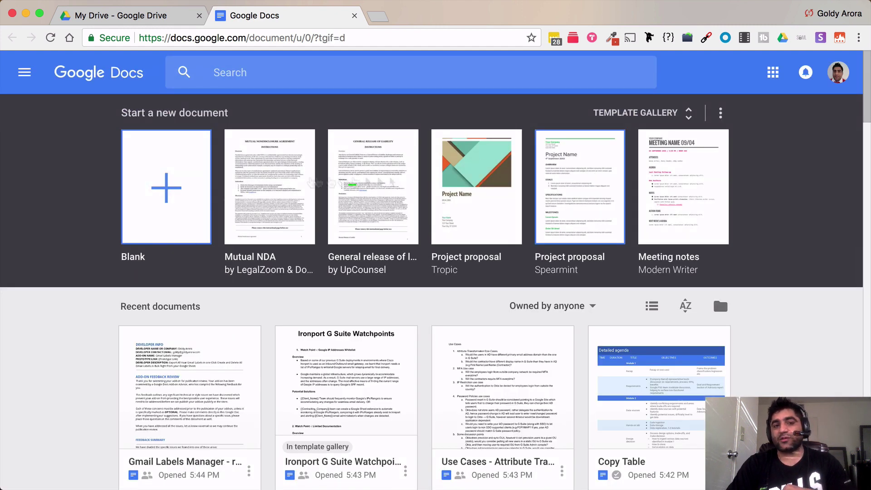
Turn off 'Display recent templates' in Docs settings and save.
click(25, 73)
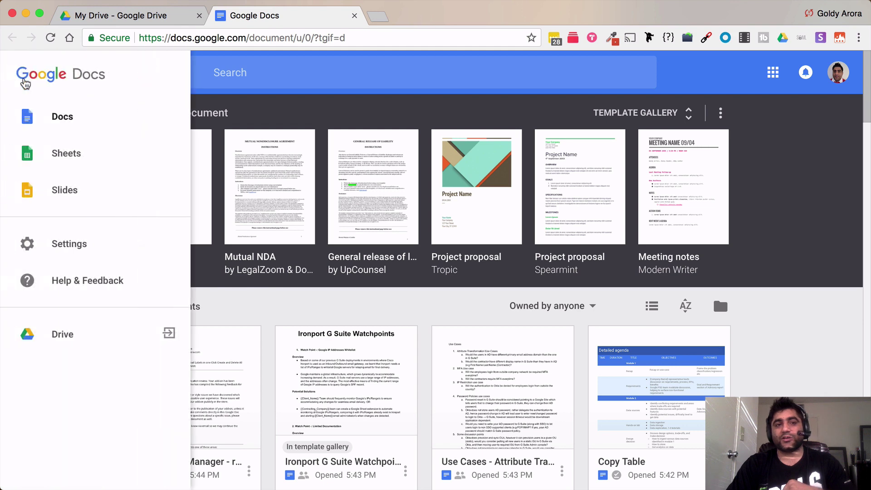
click(69, 255)
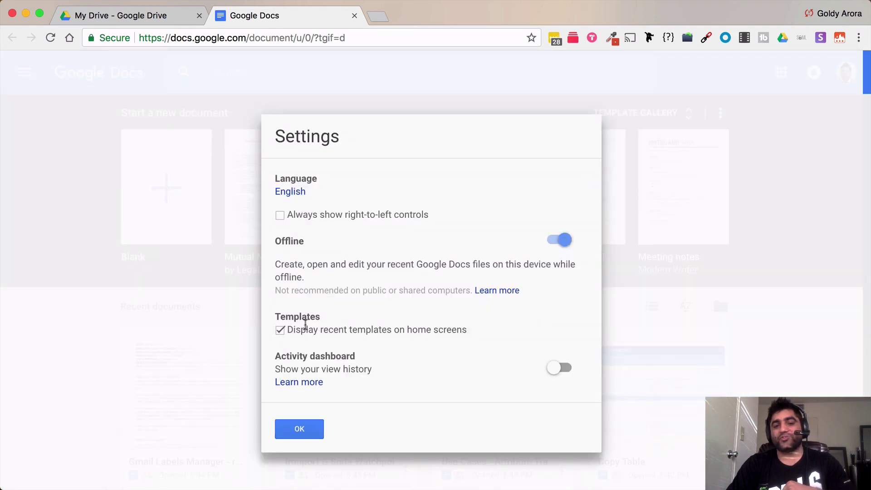
click(280, 331)
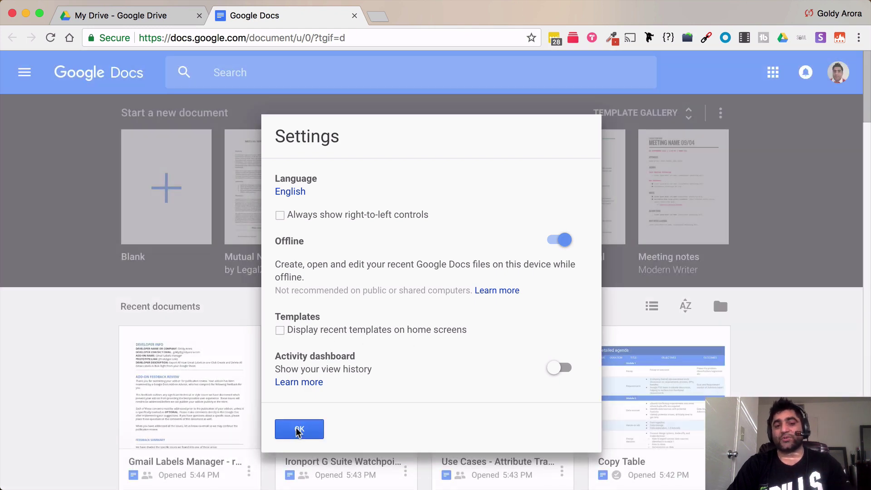
click(298, 429)
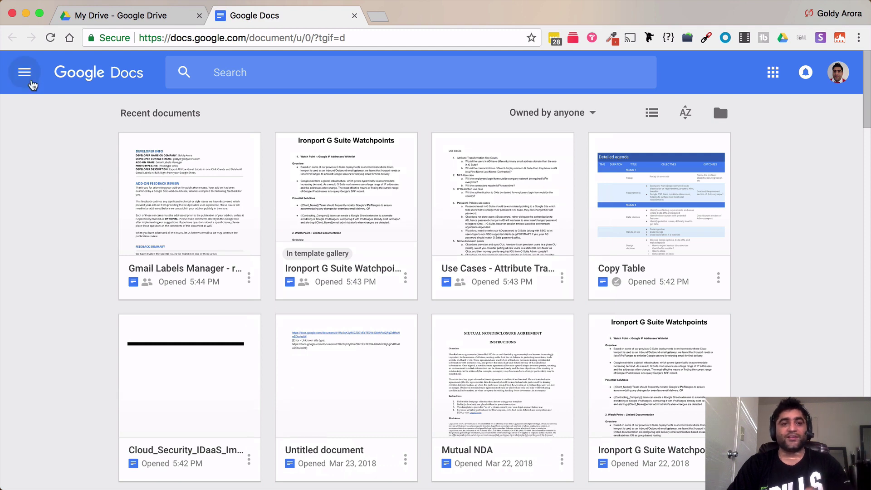
Turn 'Display recent templates' back on in Docs settings and save.
click(25, 74)
click(67, 254)
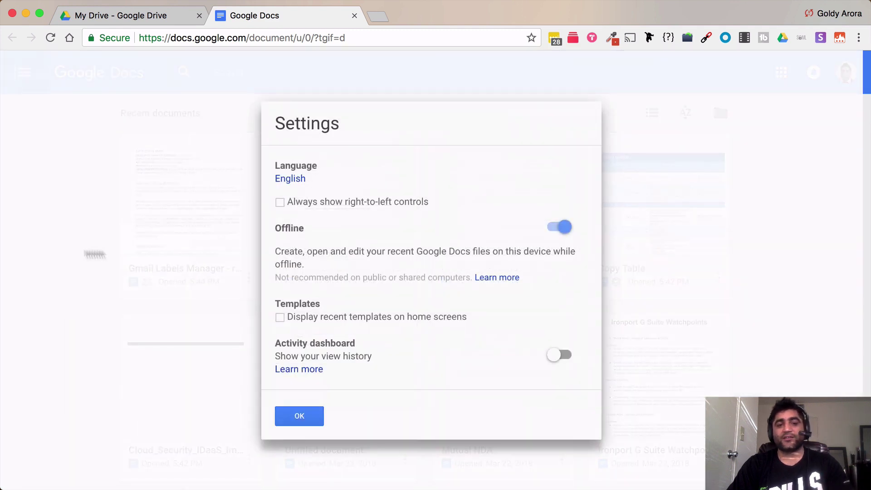
click(280, 317)
click(308, 418)
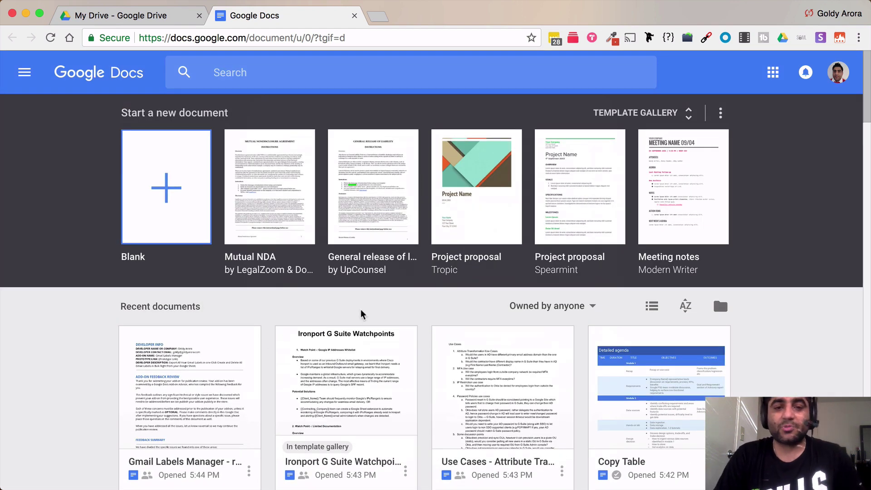
click(640, 116)
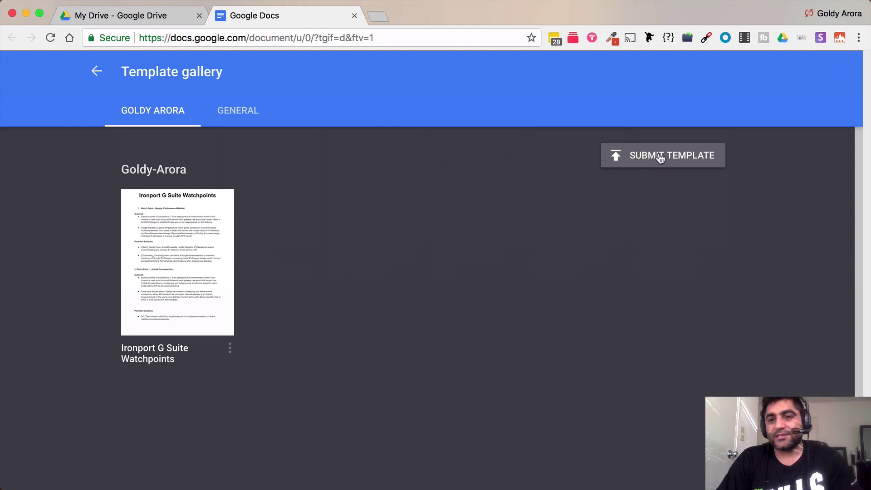
Start a template submission, tick 'Submit a copy', browse the categories, then cancel it.
click(651, 156)
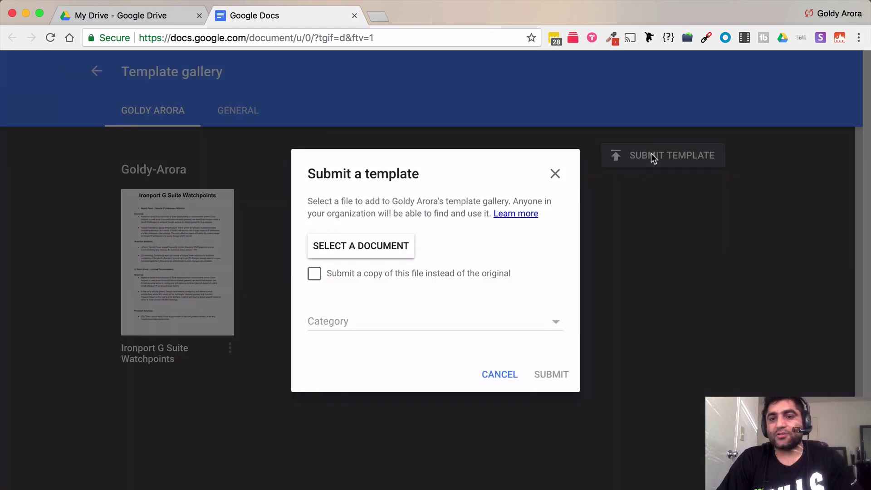
click(370, 256)
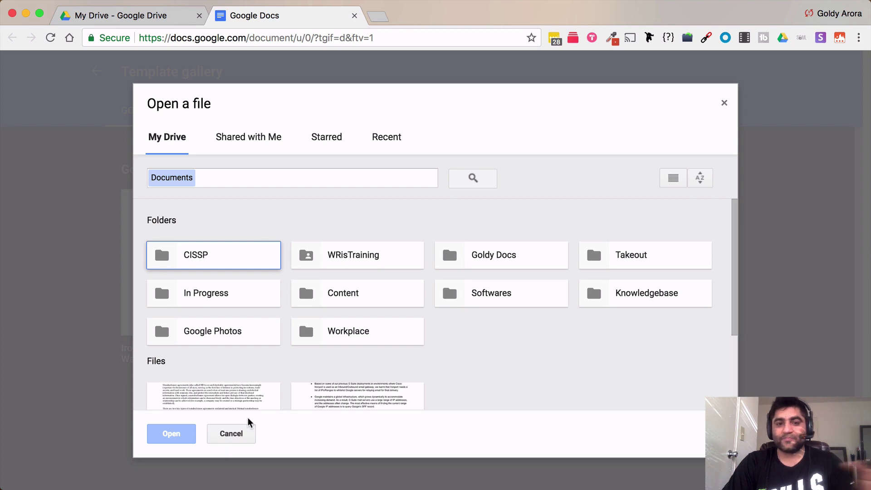
click(232, 434)
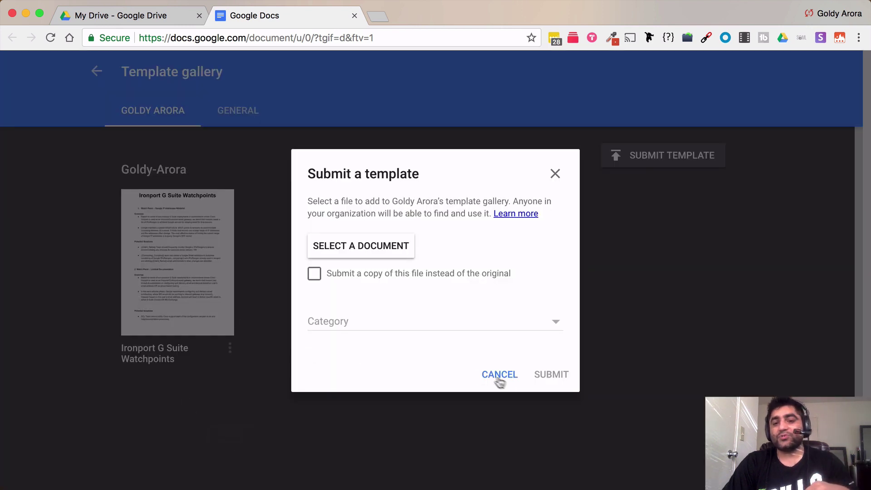
click(315, 276)
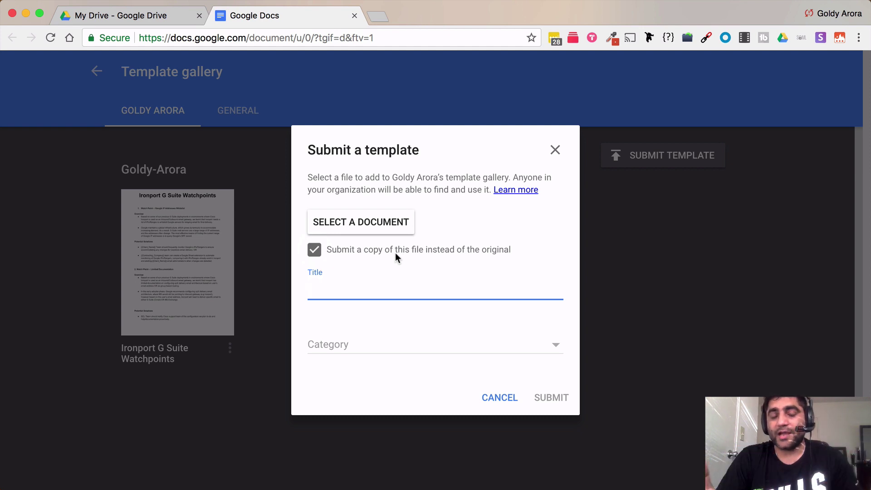
click(373, 348)
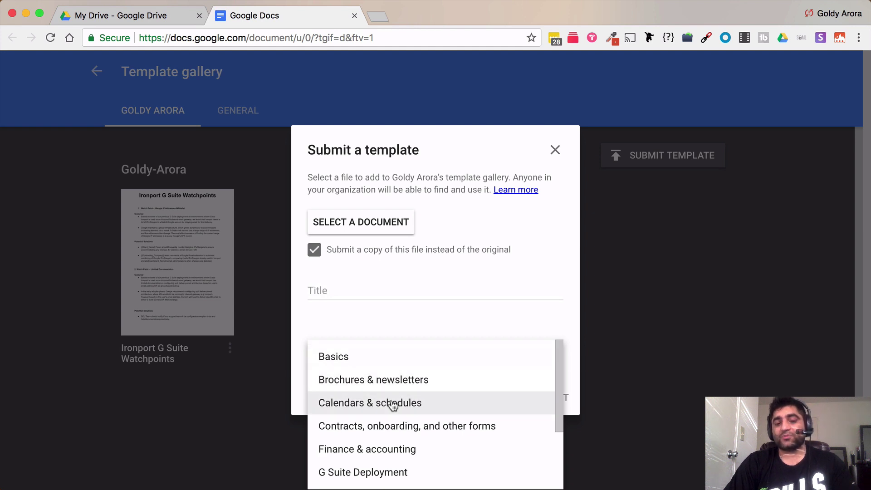
scroll(393, 414, down, 3)
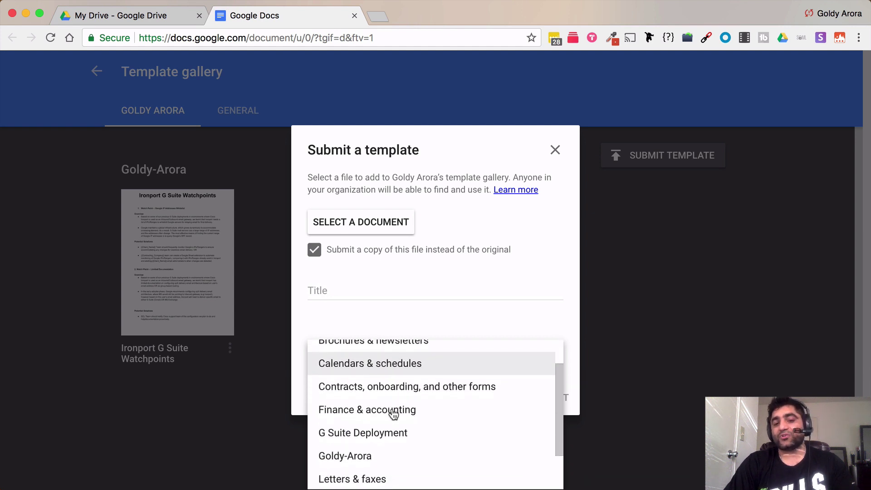
scroll(393, 414, down, 2)
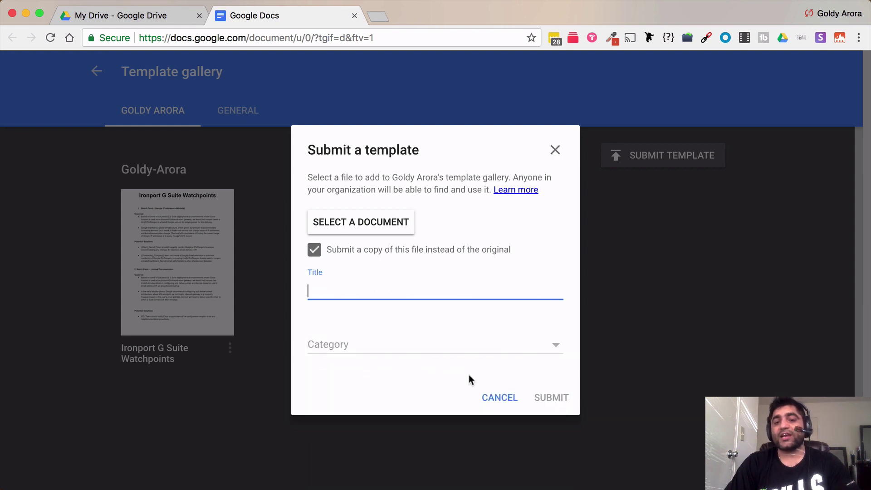
click(510, 403)
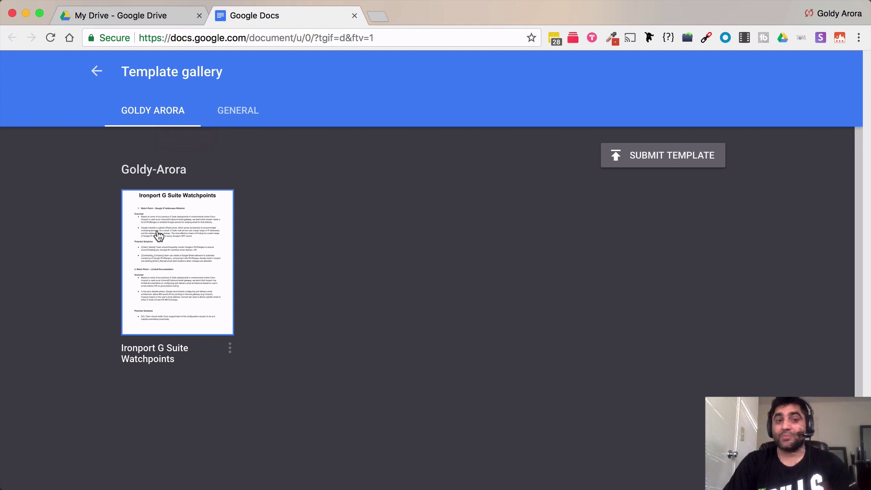
Return to Docs home and open the Admin console from the Google apps grid.
click(96, 71)
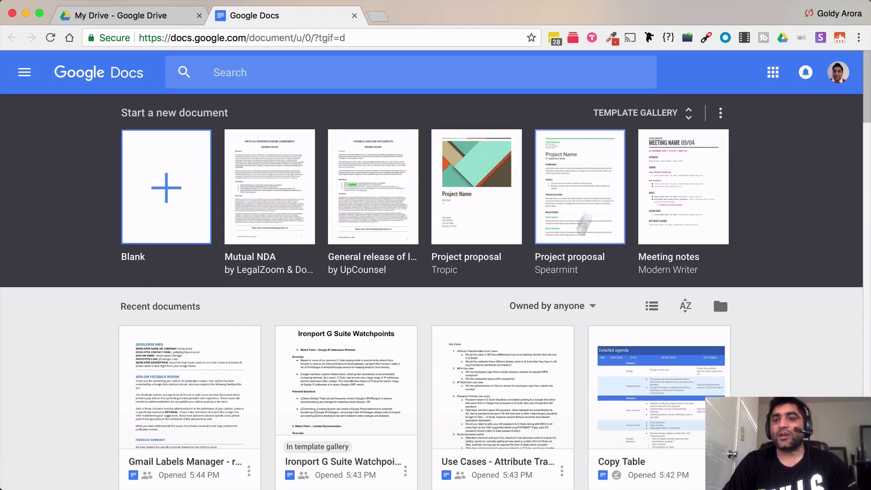
click(774, 80)
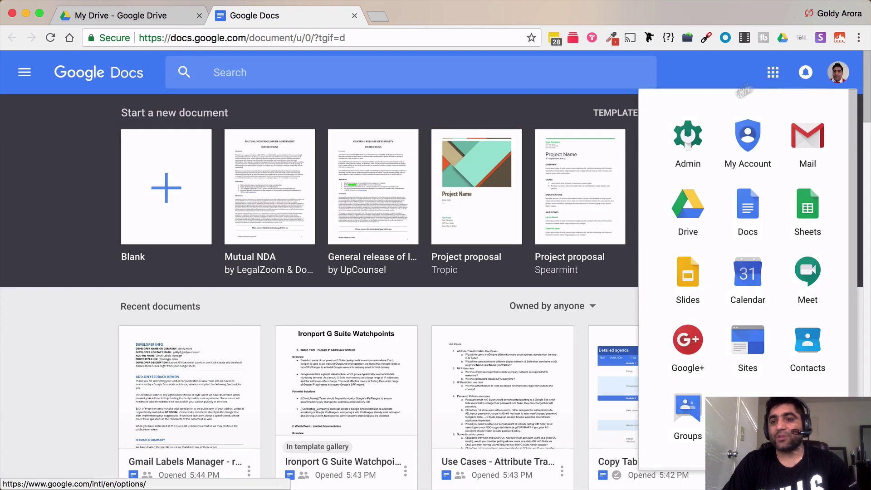
click(679, 150)
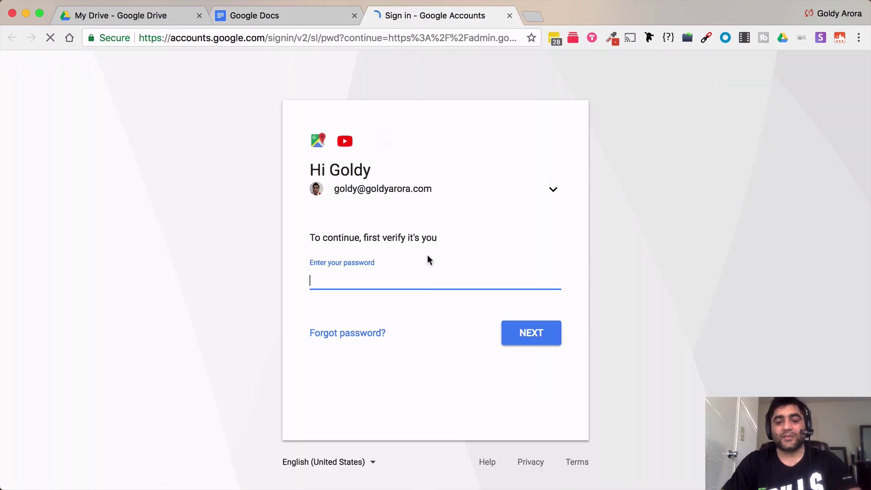
Enter the account password twice to sign in to the Admin console.
text(•••••••••••••••••)
key(Return)
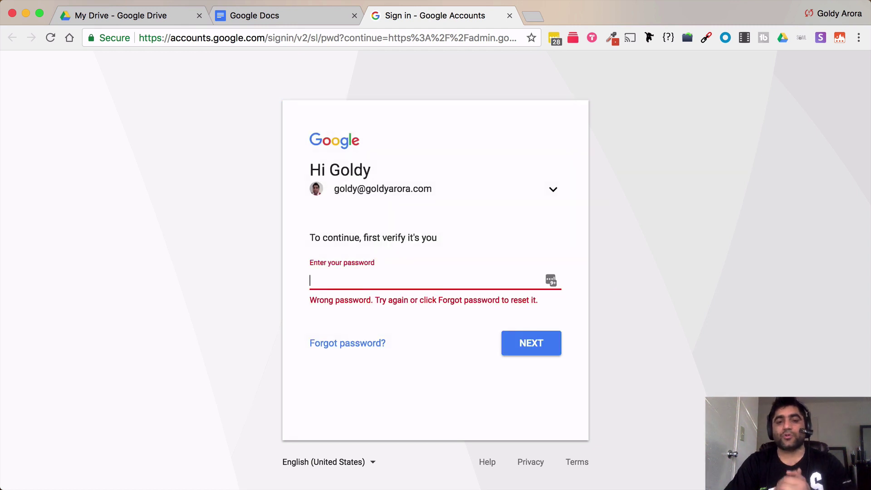
text(•••••••)
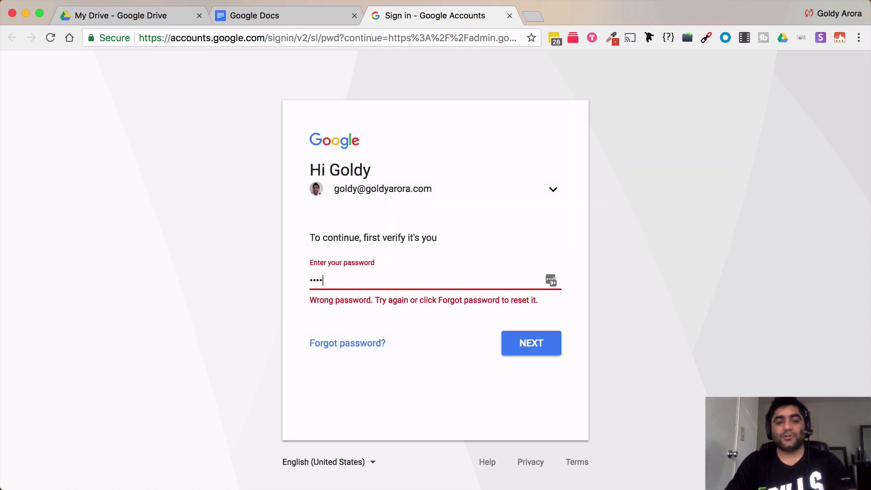
text(••••)
key(Return)
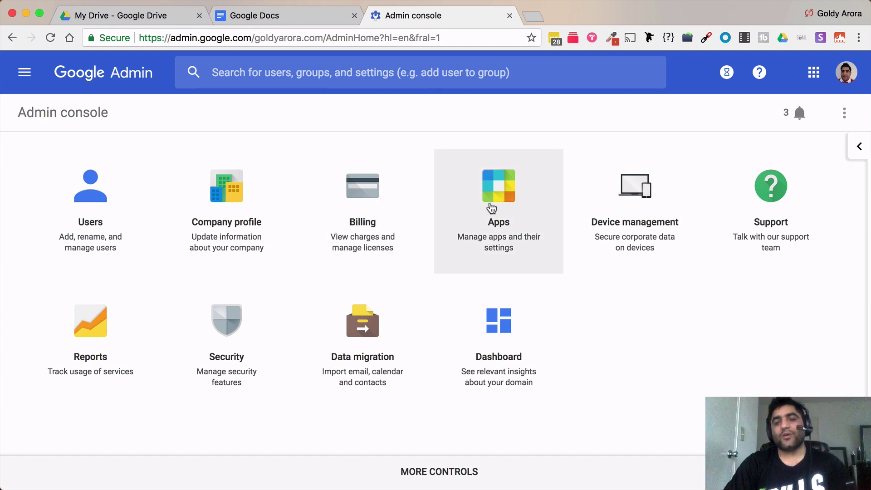
Search admin settings for 'templates' and expand the Drive and Docs Templates section.
click(429, 79)
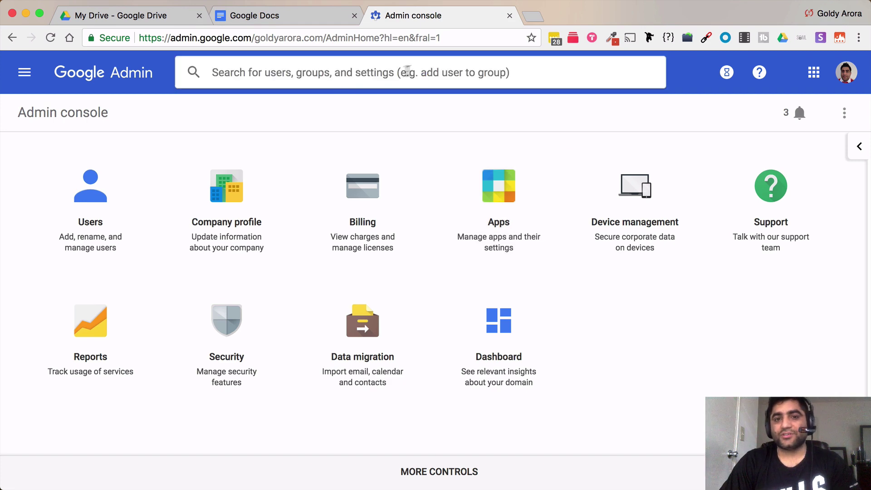
text(templates)
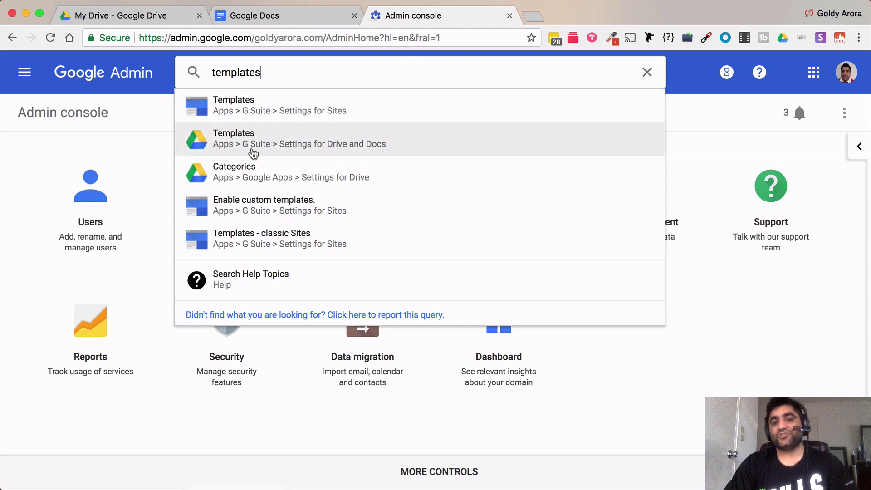
click(330, 146)
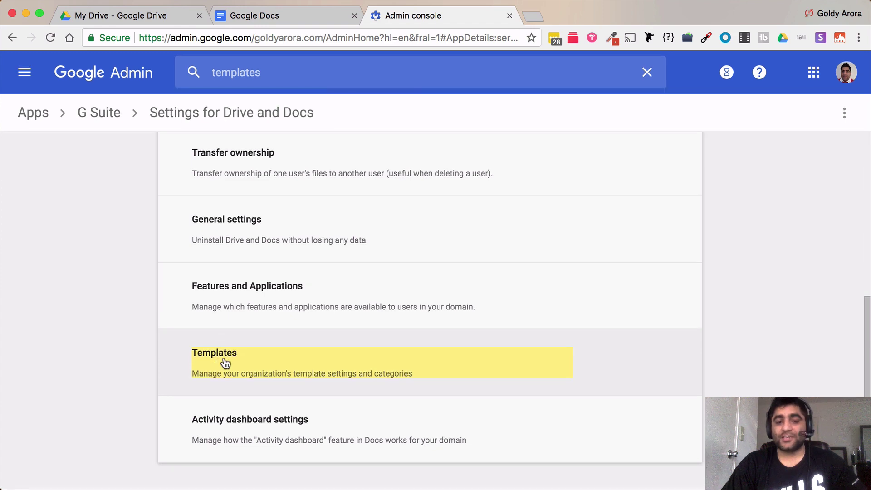
click(225, 363)
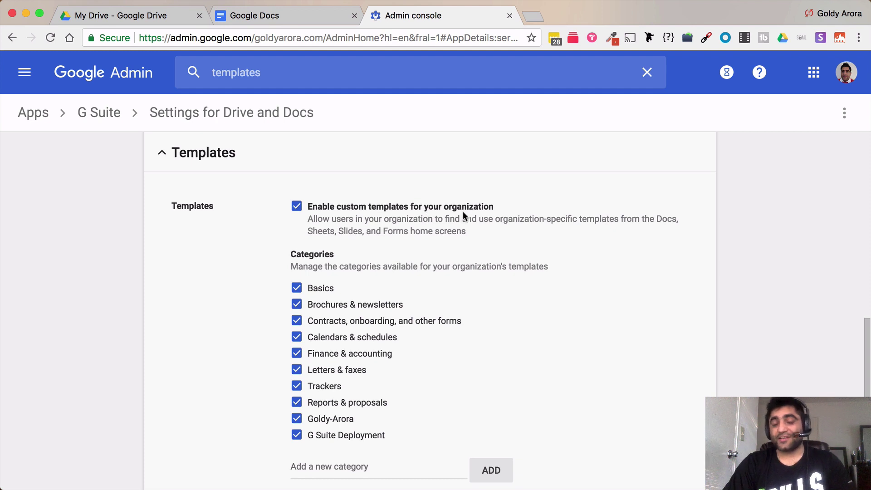
Untick 'Enable custom templates for your organization' and switch to the Google Docs tab.
click(297, 207)
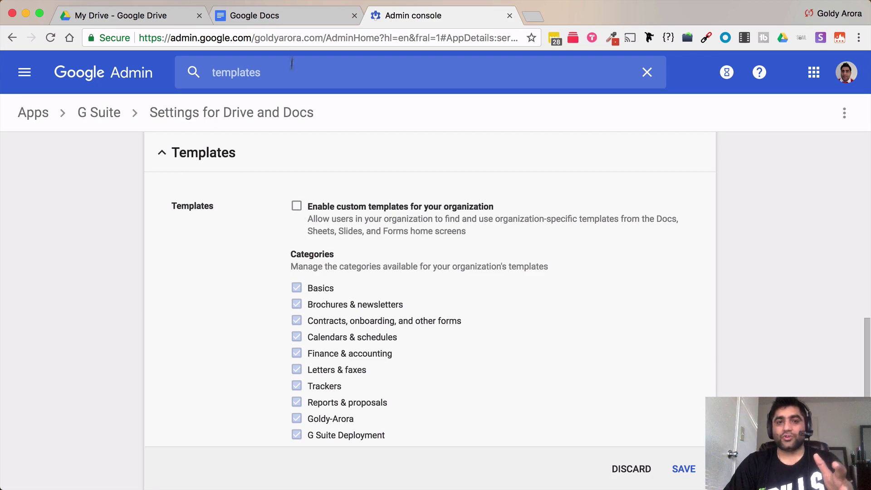
click(293, 13)
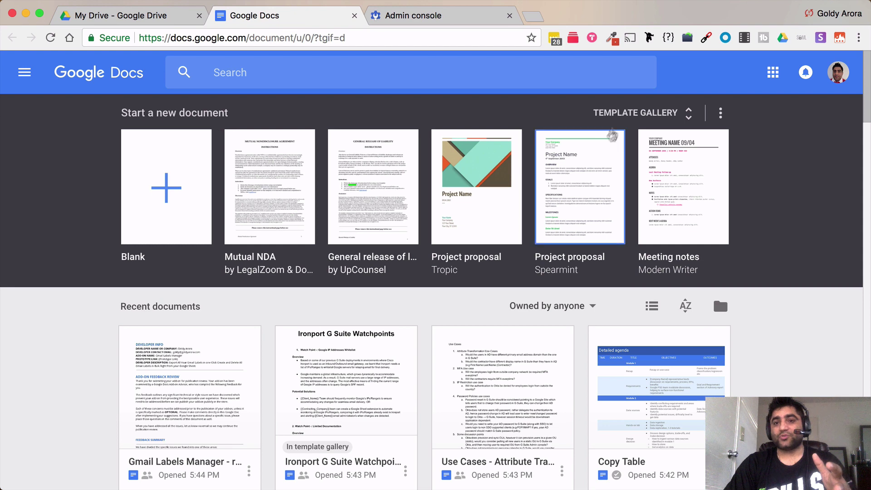
View the Docs template gallery, then return to the Admin console template settings.
click(628, 113)
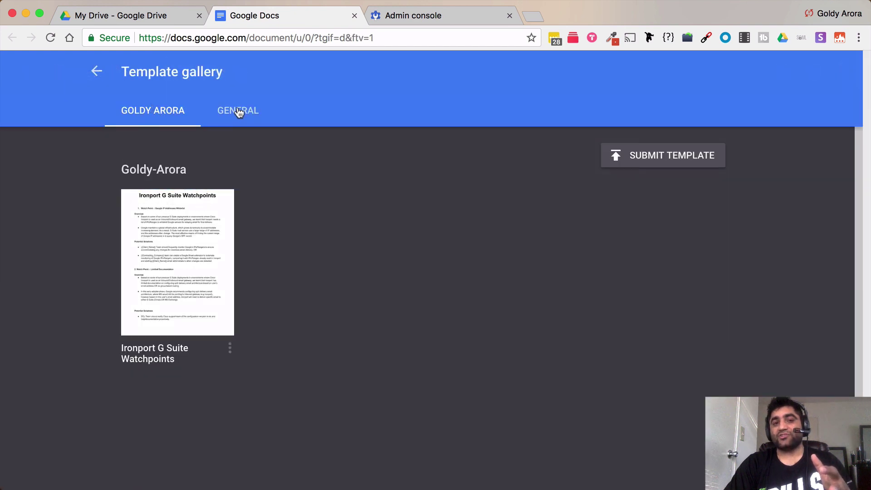
click(407, 18)
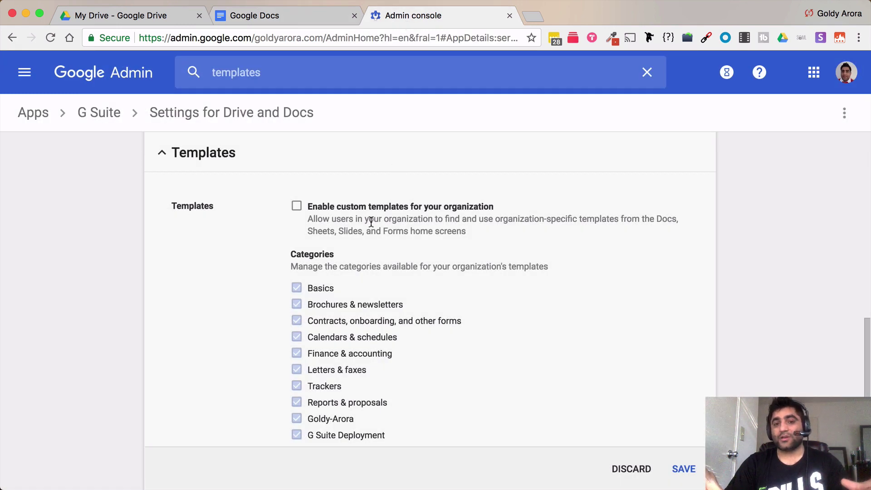
Re-enable custom templates and add a new template category named 'Test'.
click(298, 207)
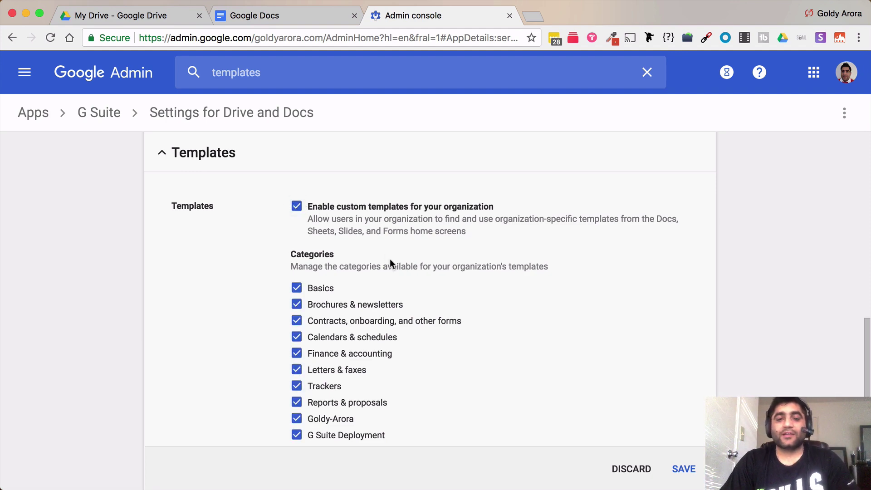
scroll(388, 259, down, 3)
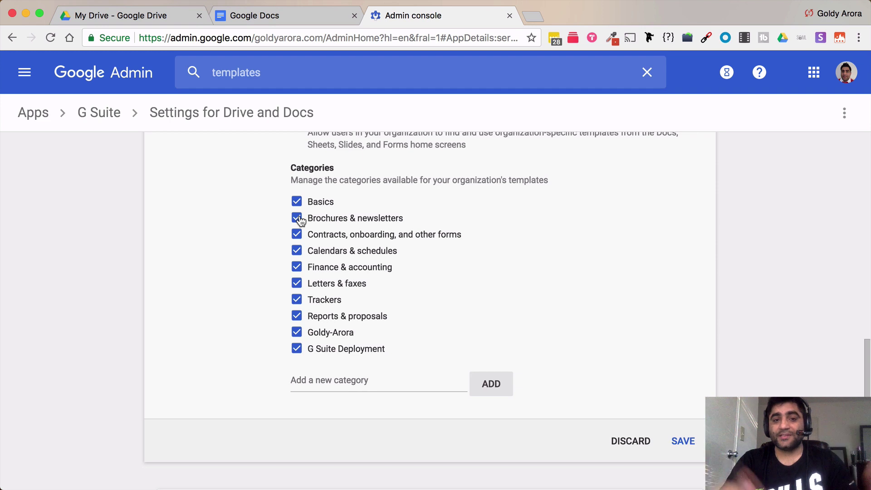
click(324, 381)
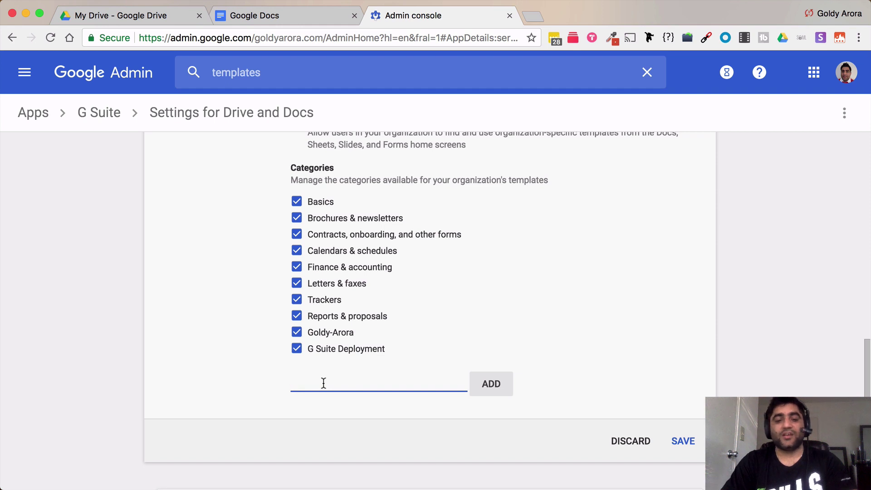
text(Test)
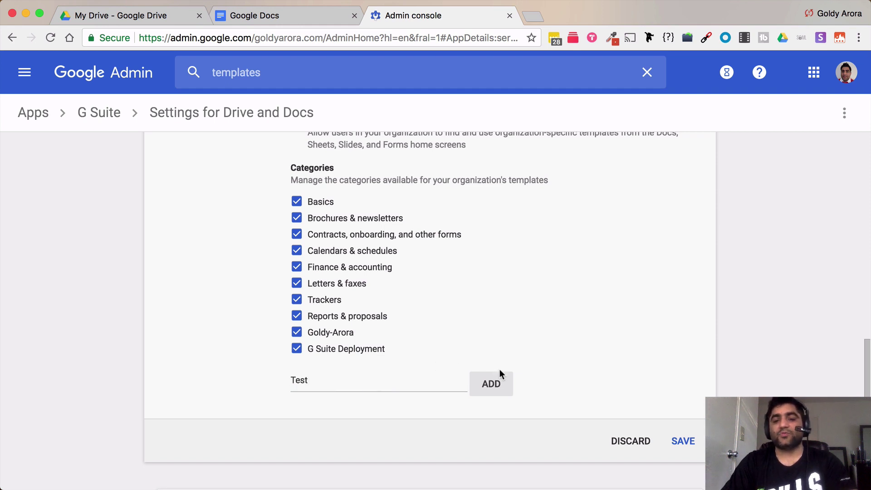
click(494, 384)
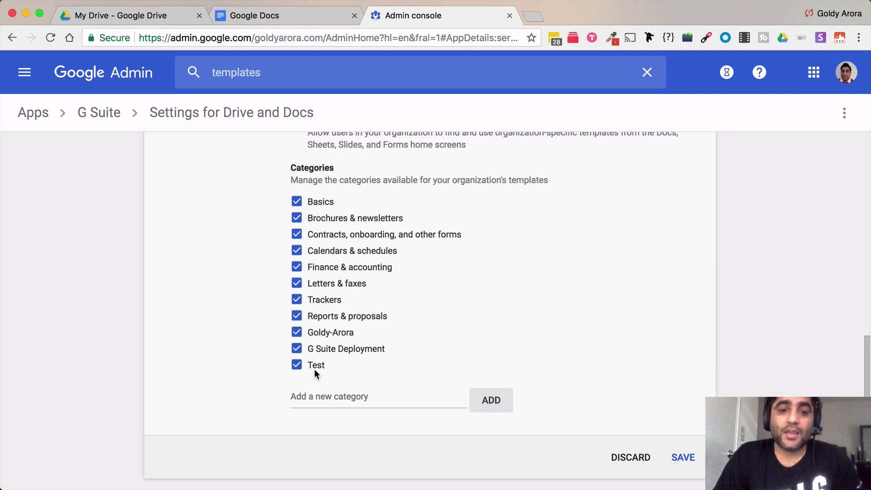
Uncheck the Basics category, move its existing templates to G Suite Deployment, and save.
scroll(331, 279, up, 1)
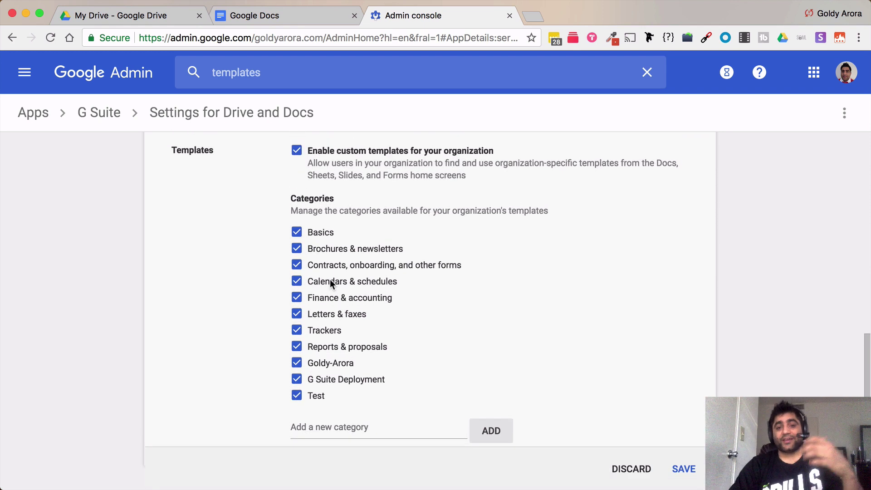
click(297, 235)
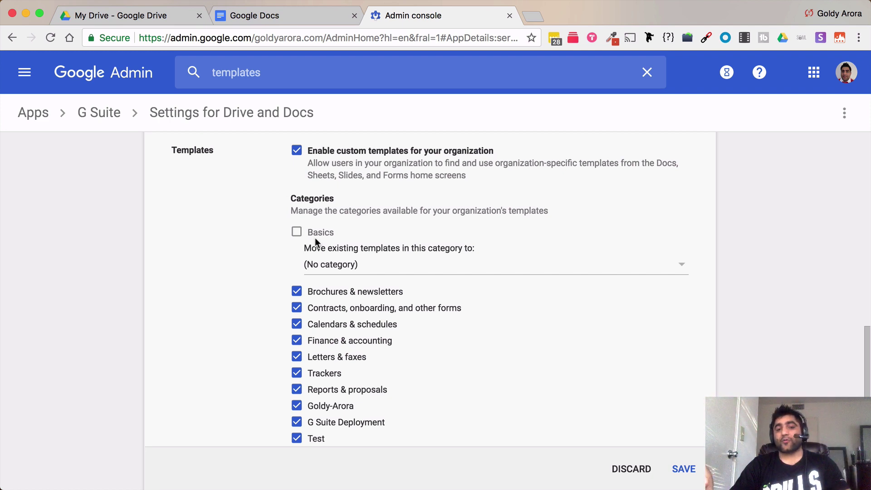
click(353, 265)
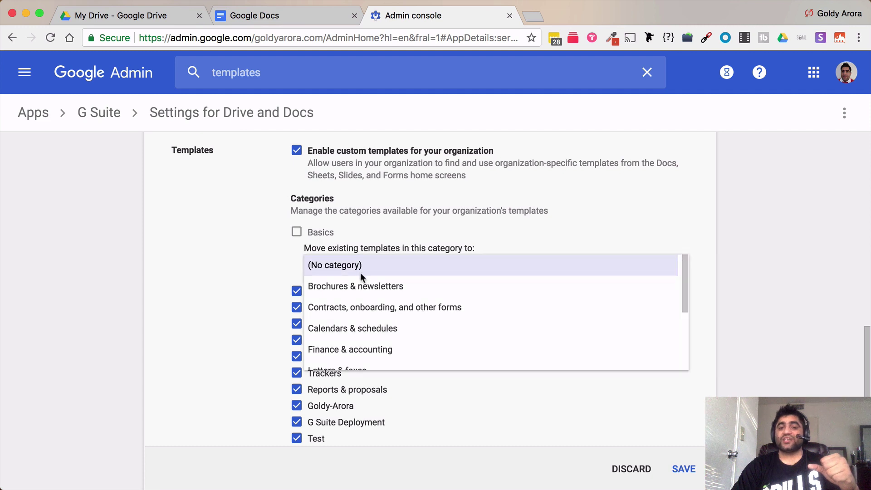
scroll(368, 339, down, 3)
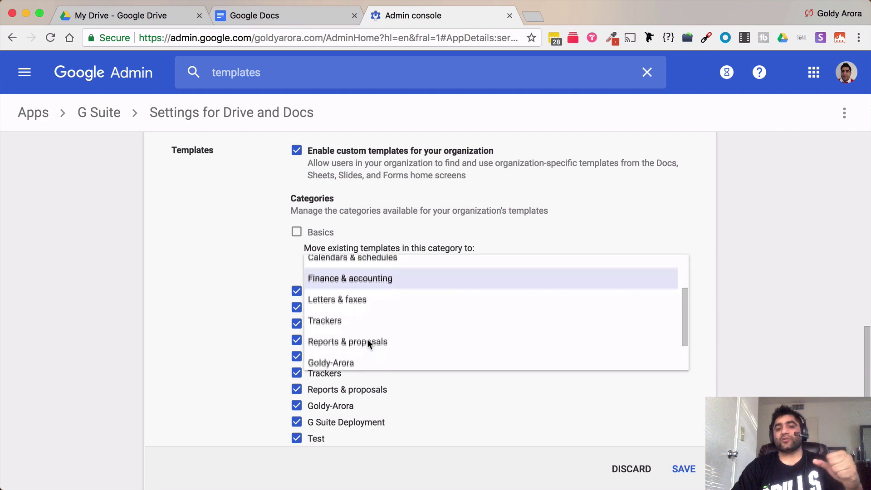
scroll(368, 339, down, 2)
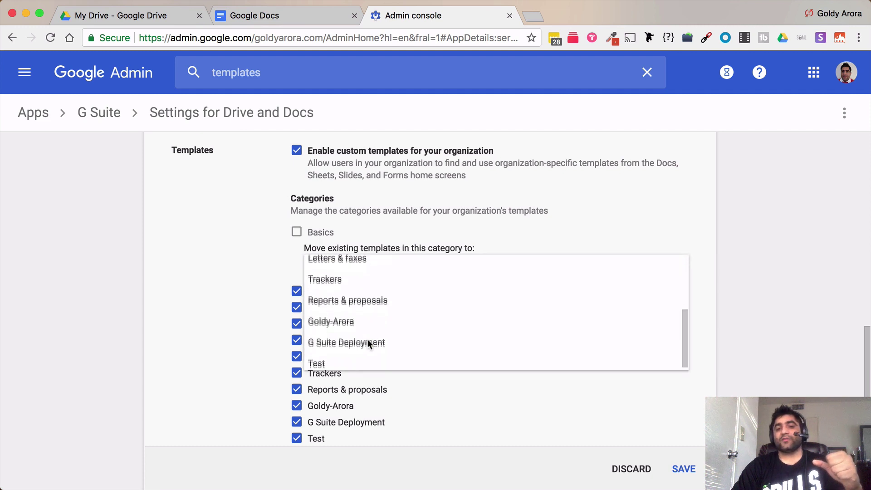
click(336, 339)
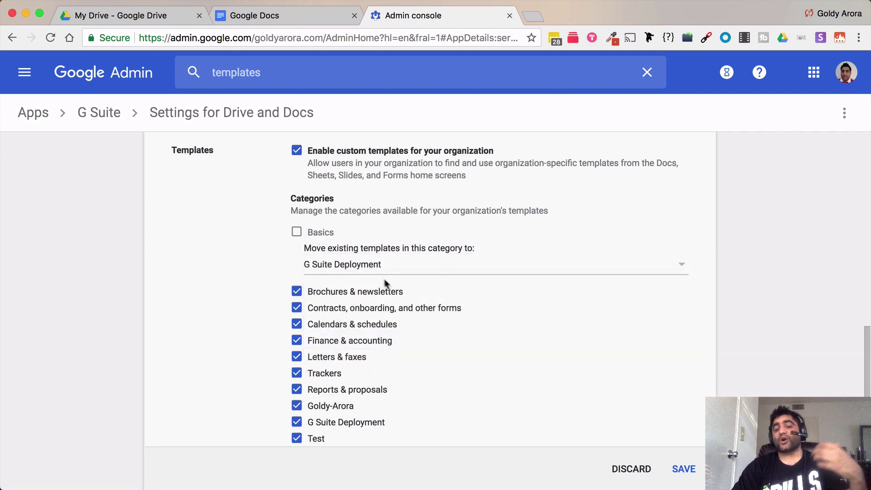
click(681, 474)
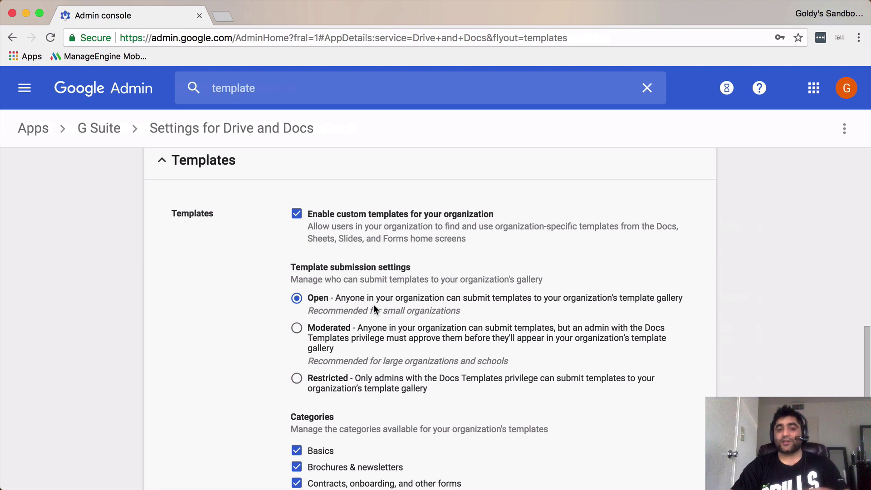
Change template submission from Open to Moderated so submitted templates need admin approval.
click(297, 328)
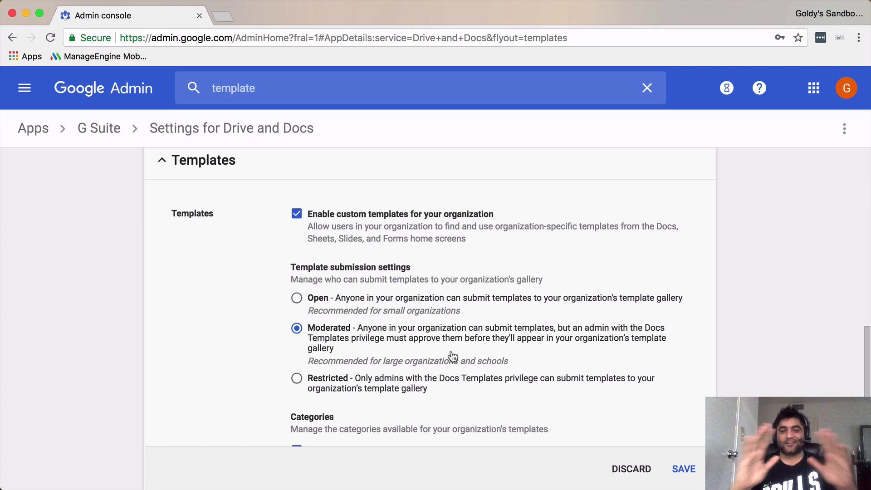
scroll(453, 356, down, 3)
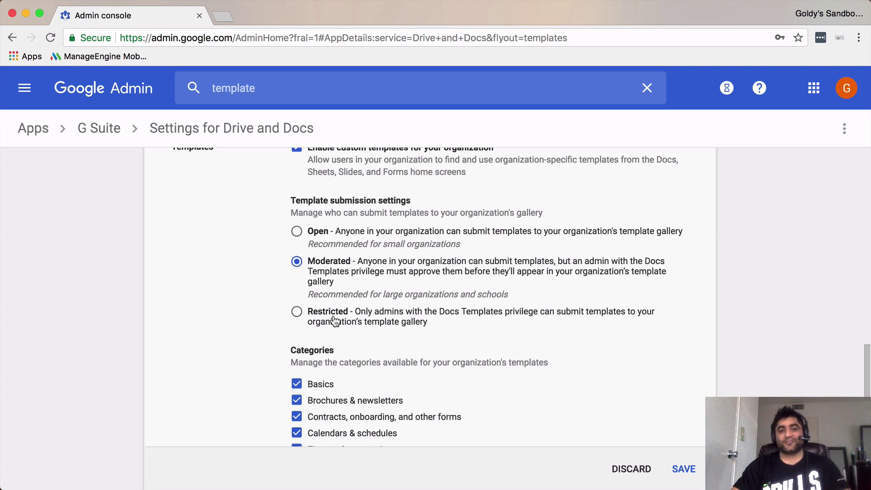
Confirm the ten categories end with G Suite Deployment and Test, then view the Google Docs template gallery.
scroll(335, 321, down, 5)
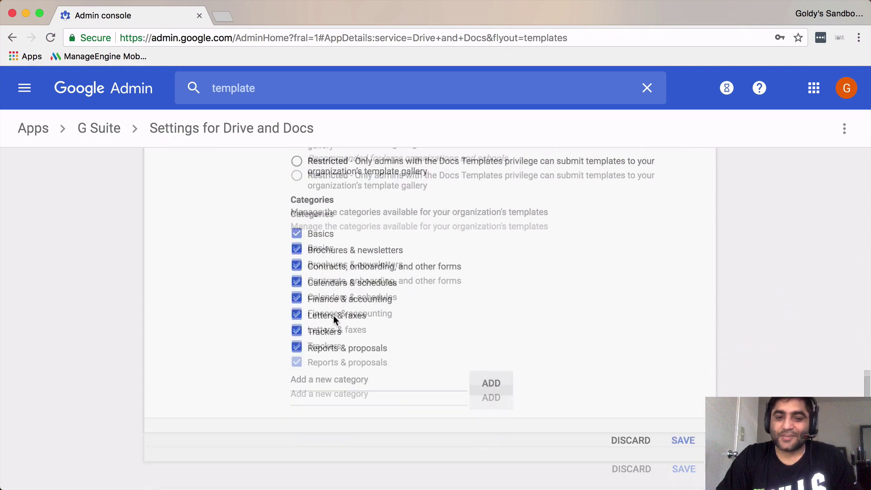
scroll(333, 315, up, 3)
scroll(334, 321, up, 5)
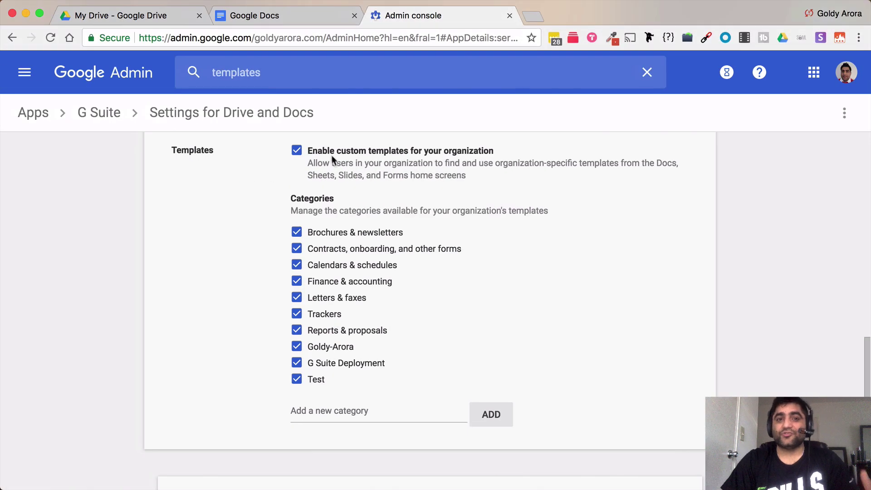
click(286, 18)
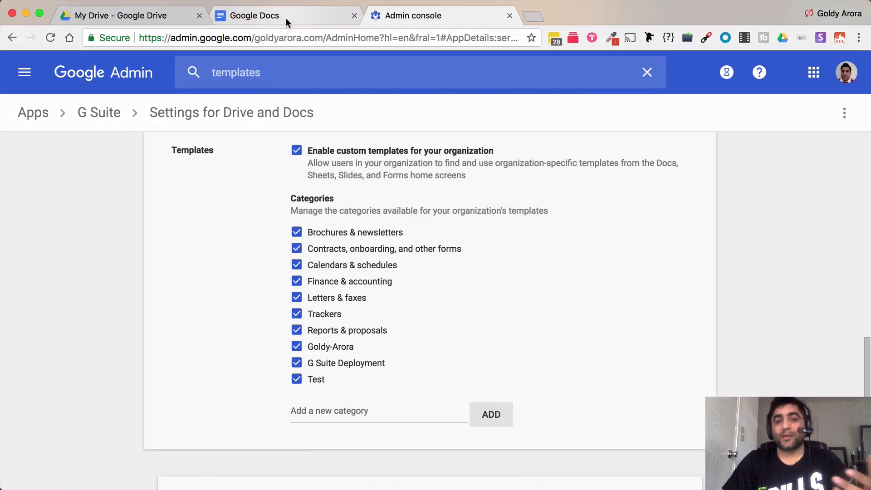